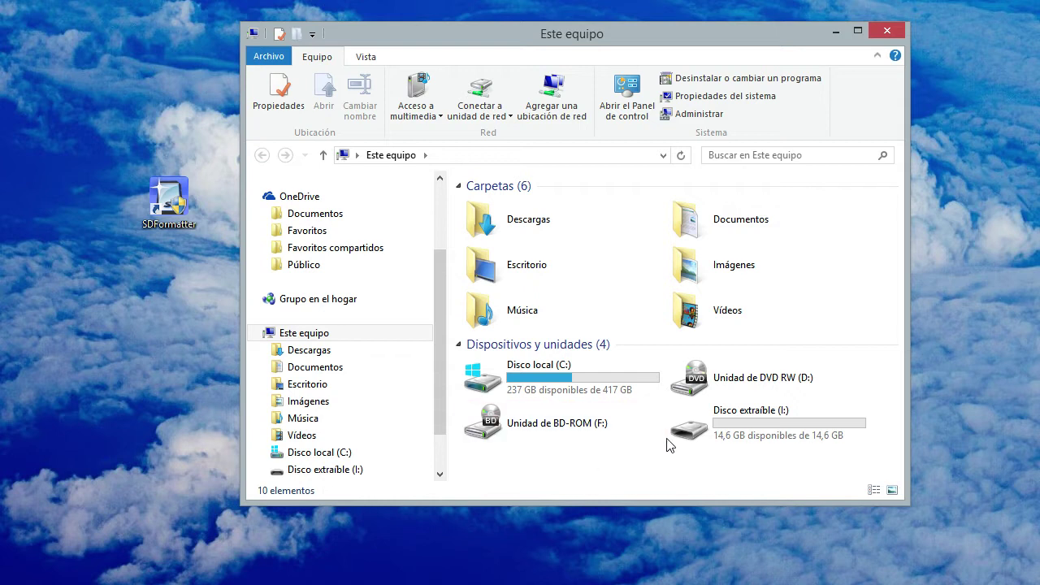
# Step: Check the drive letter and capacity of the removable disk among the computer's devices
pyautogui.click(761, 437)
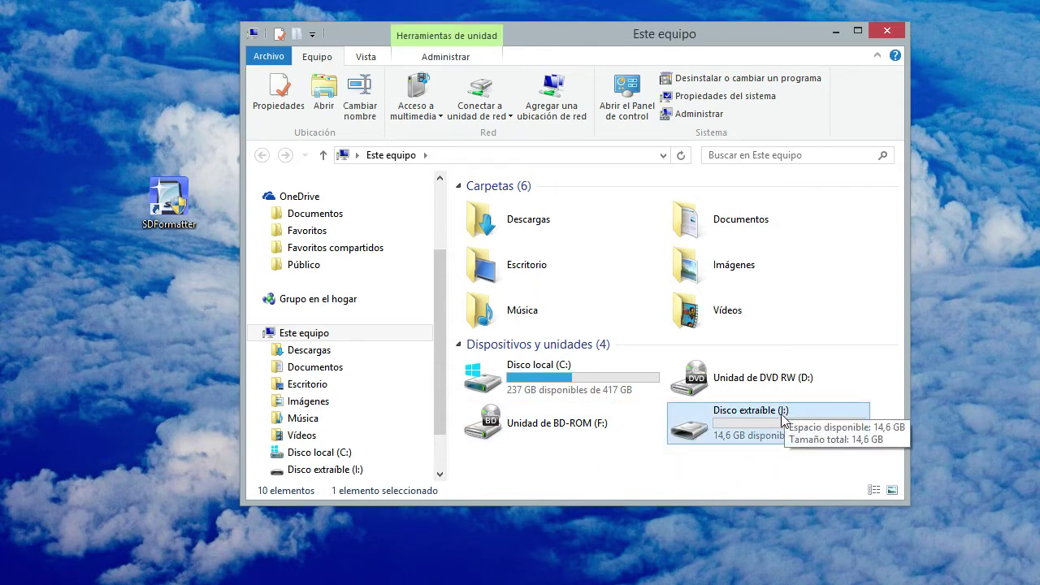
pyautogui.click(732, 480)
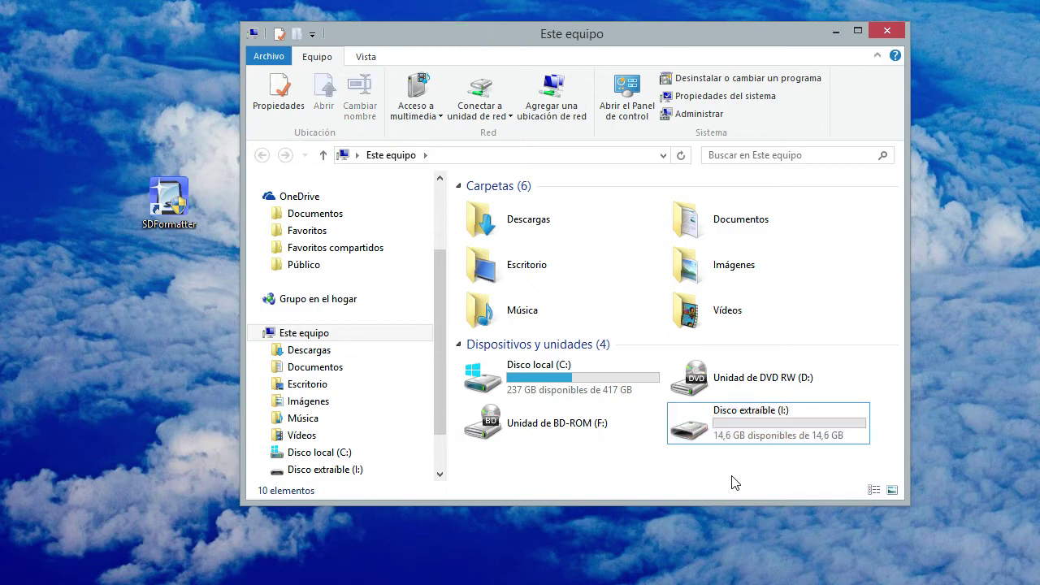
pyautogui.click(764, 430)
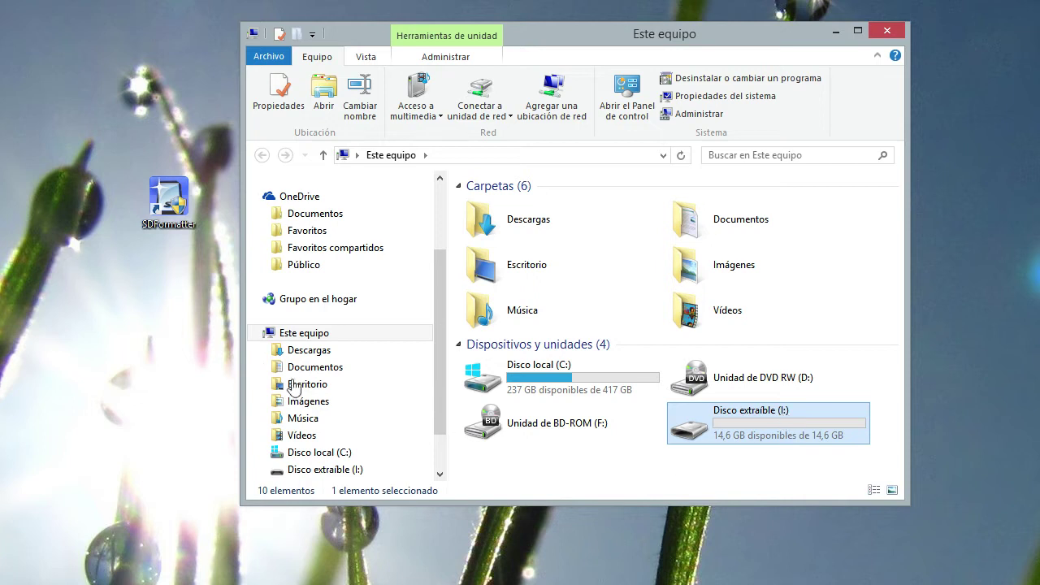
pyautogui.click(171, 192)
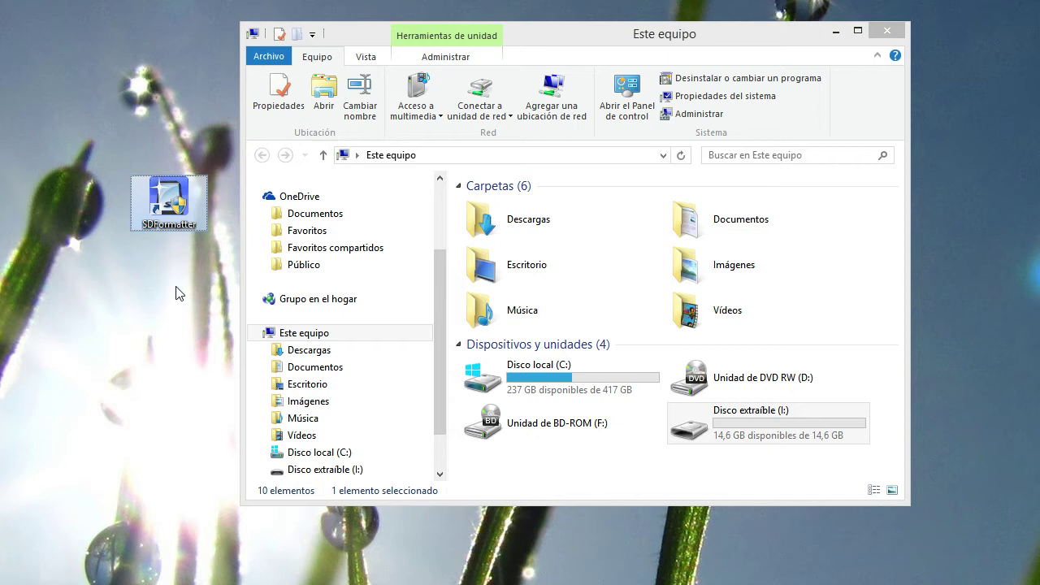
pyautogui.click(685, 461)
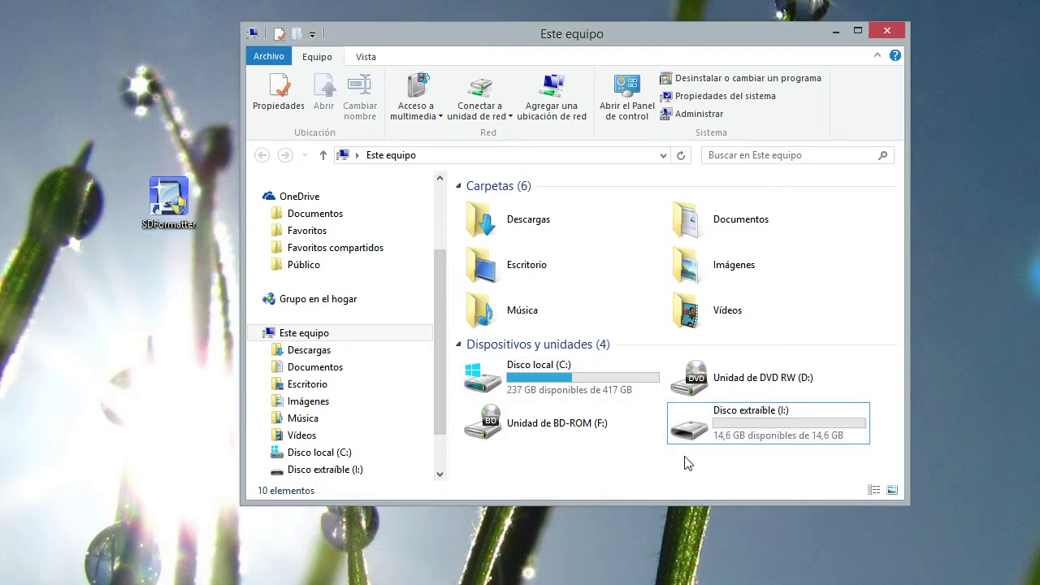
pyautogui.click(697, 432)
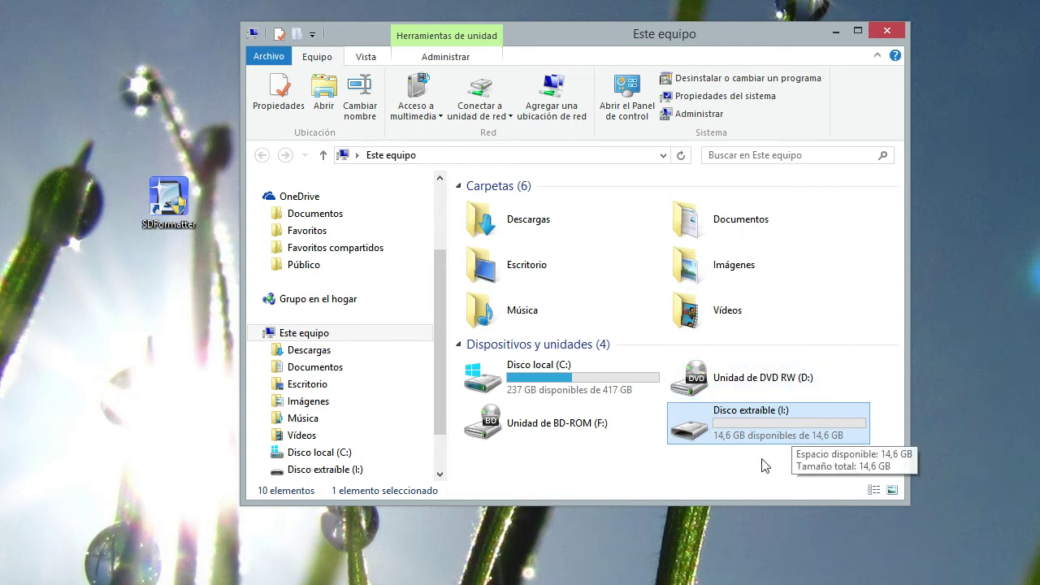
pyautogui.click(726, 475)
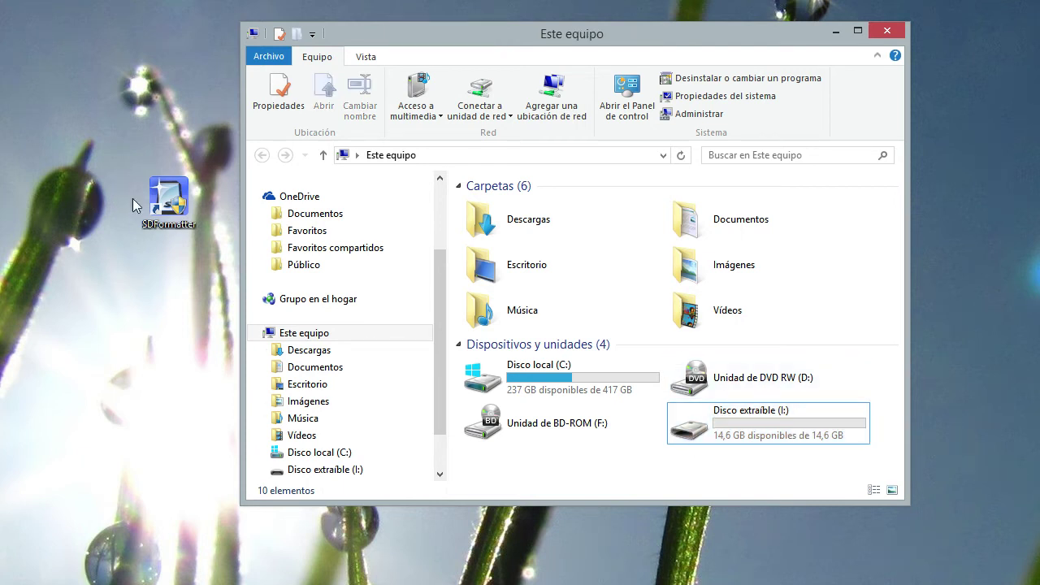
# Step: Launch SDFormatter, quick-format removable drive I: with size adjustment off, and exit the formatter
pyautogui.doubleClick(166, 199)
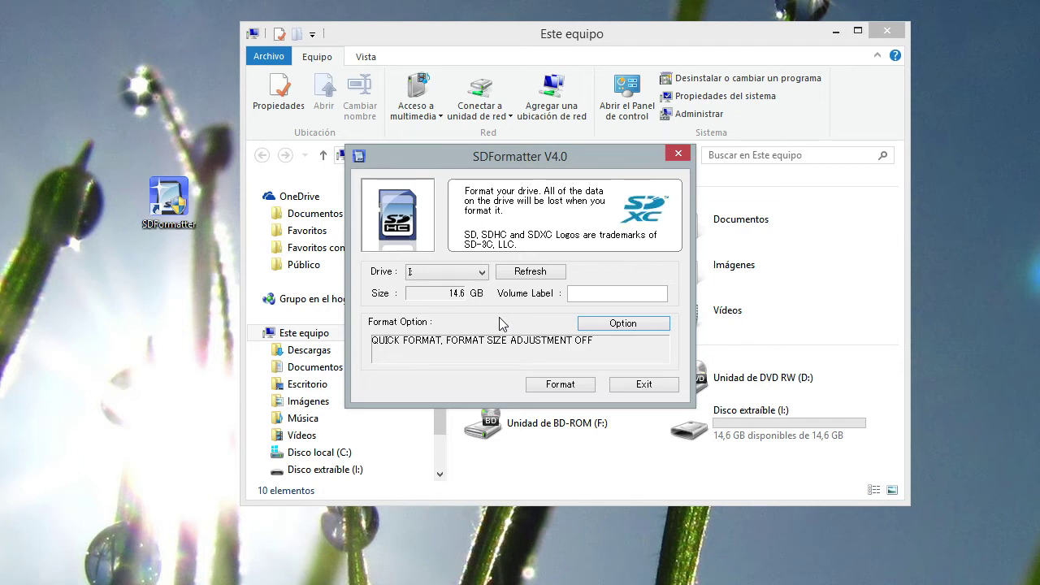
pyautogui.click(557, 384)
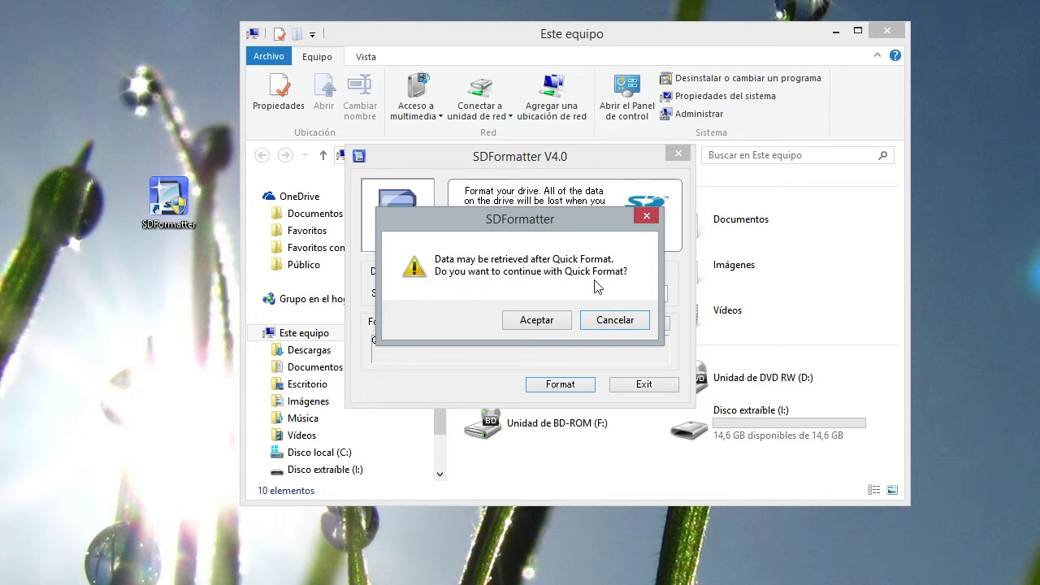
pyautogui.click(535, 324)
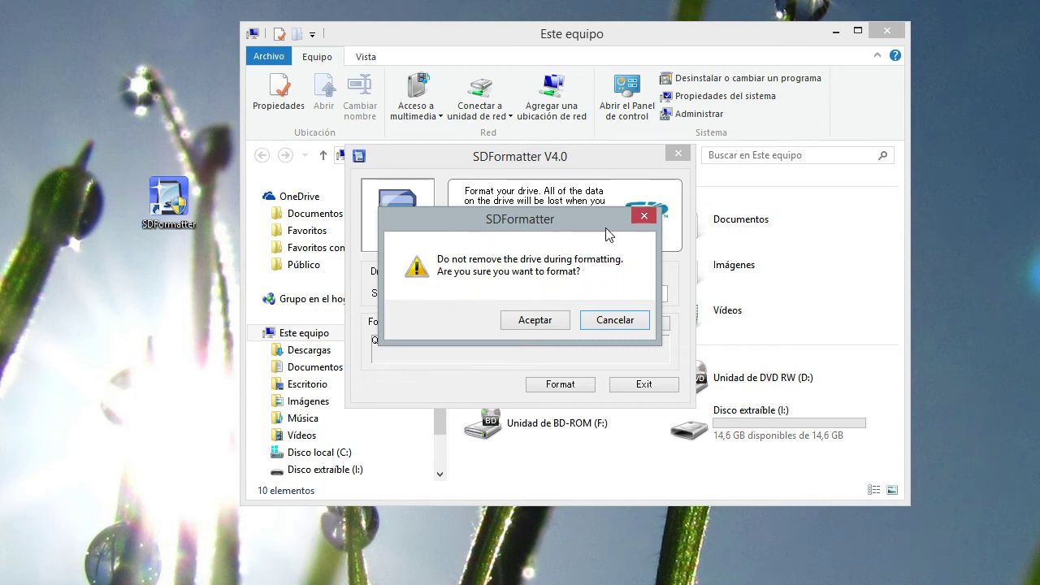
pyautogui.click(532, 322)
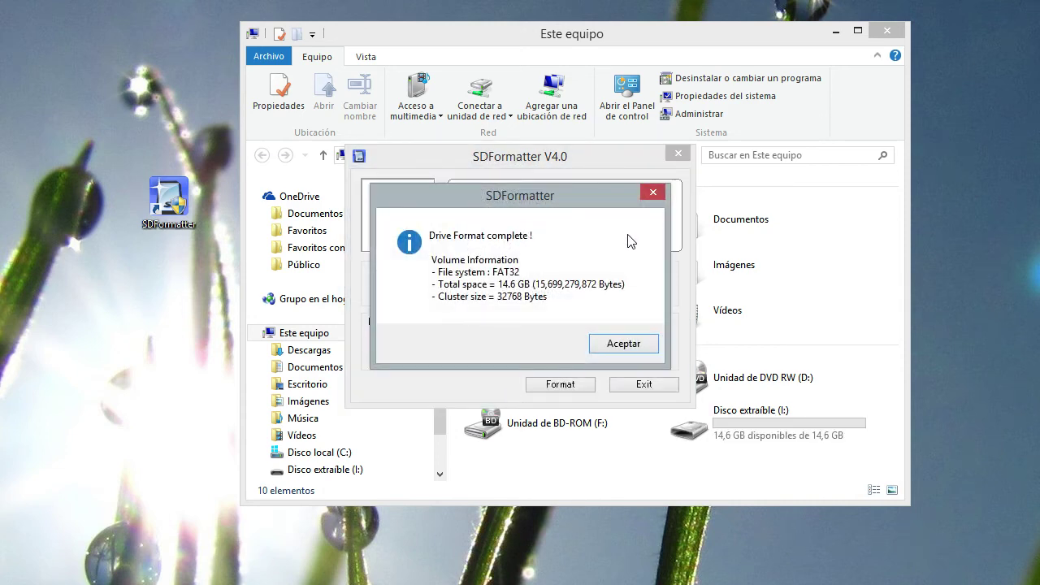
pyautogui.click(635, 346)
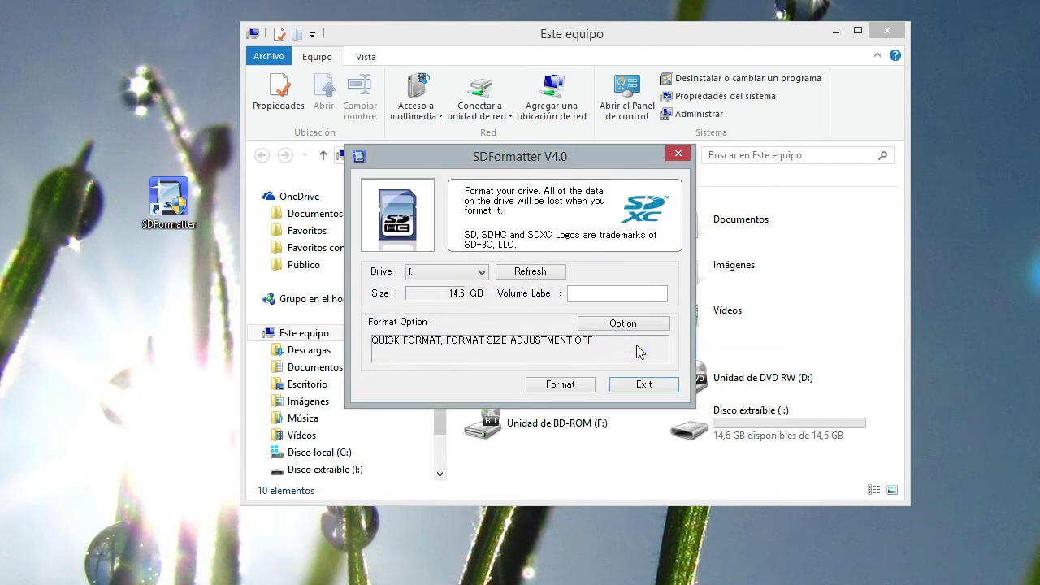
pyautogui.click(646, 385)
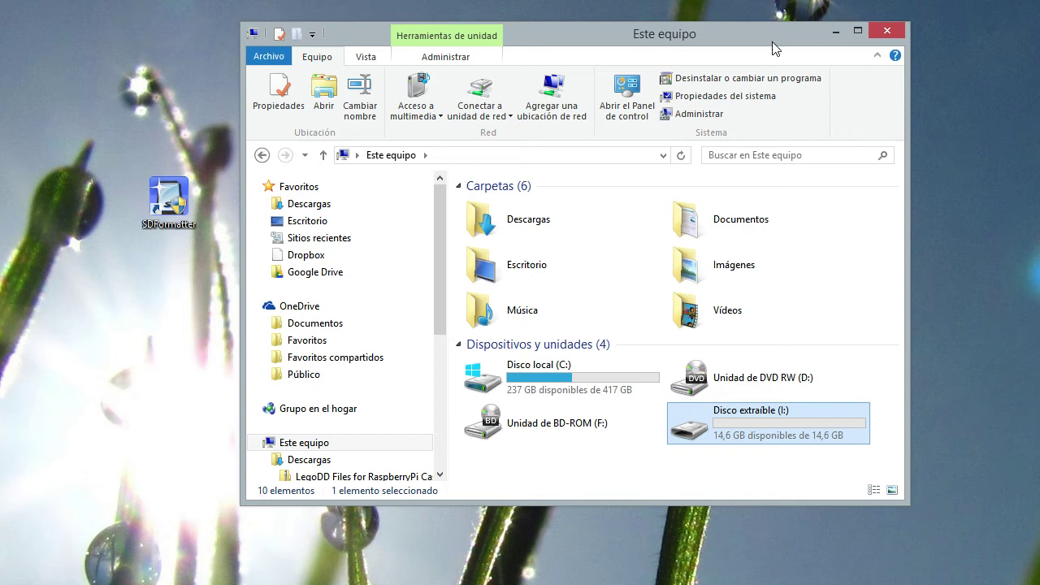
# Step: Open the NOOBS_v1_3_7.zip archive in the Descargas folder, with removable drive I: visible in the folder tree
pyautogui.doubleClick(555, 219)
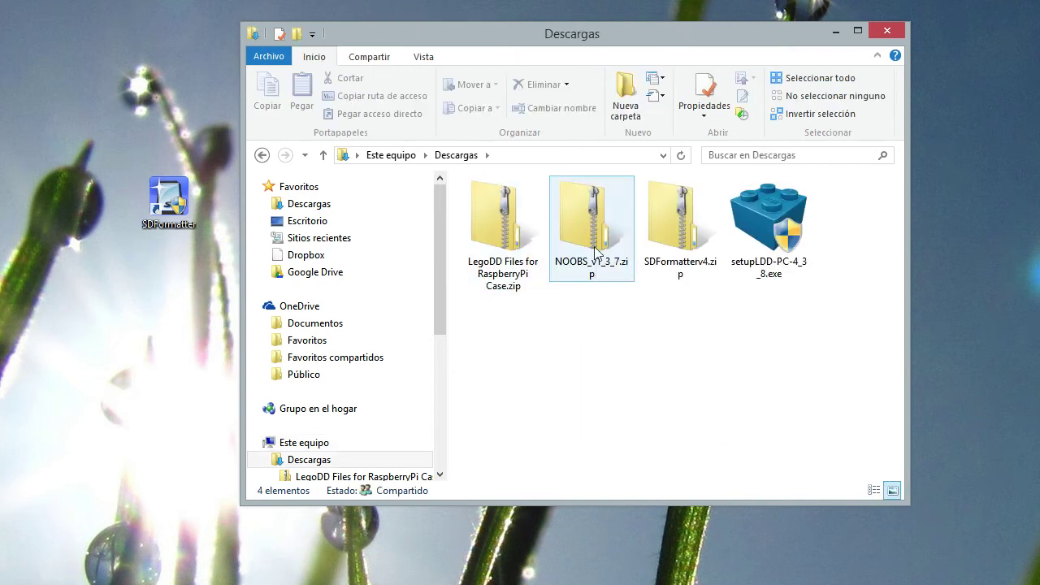
pyautogui.click(582, 223)
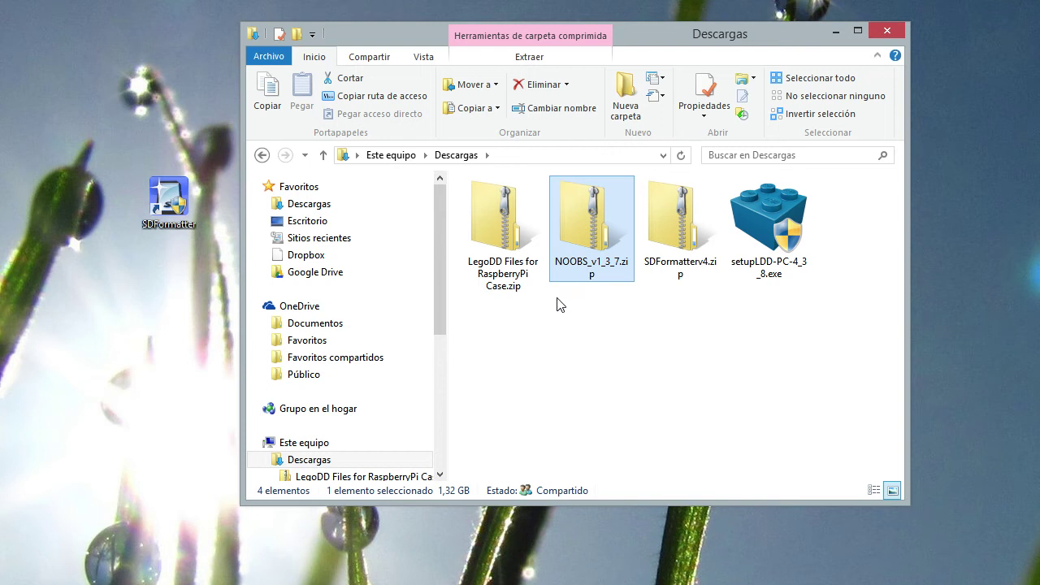
pyautogui.moveTo(439, 238); pyautogui.dragTo(439, 402)
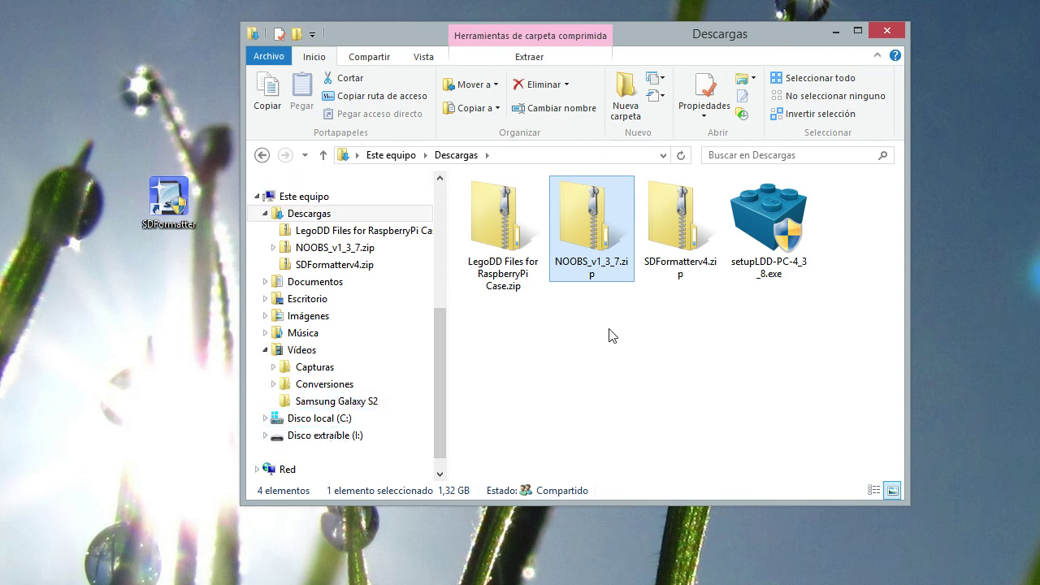
pyautogui.doubleClick(590, 228)
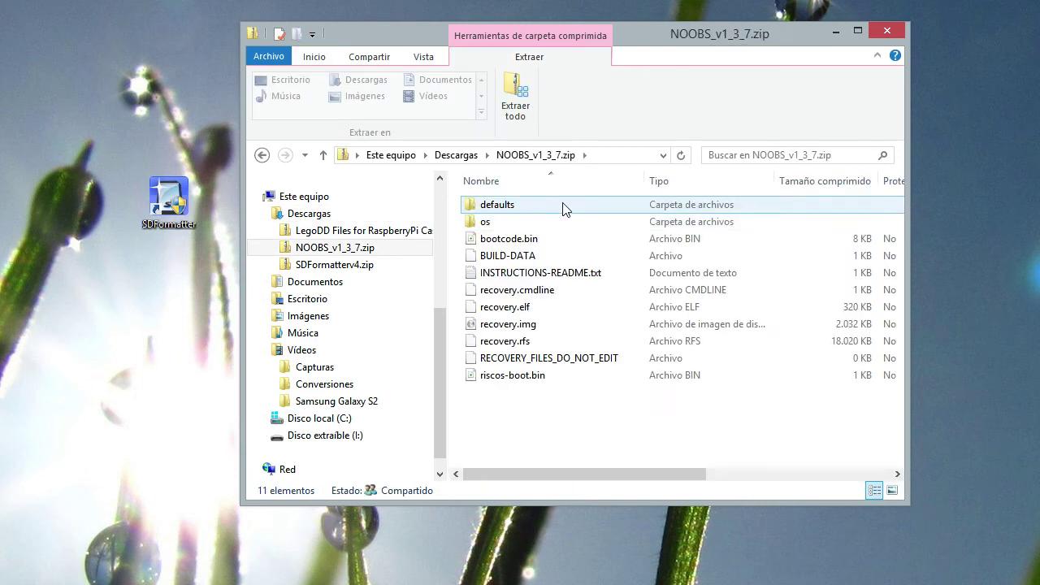
# Step: Copy all the folders and files inside NOOBS_v1_3_7.zip to removable drive I: and bring the copy progress window fully into view
pyautogui.click(507, 378)
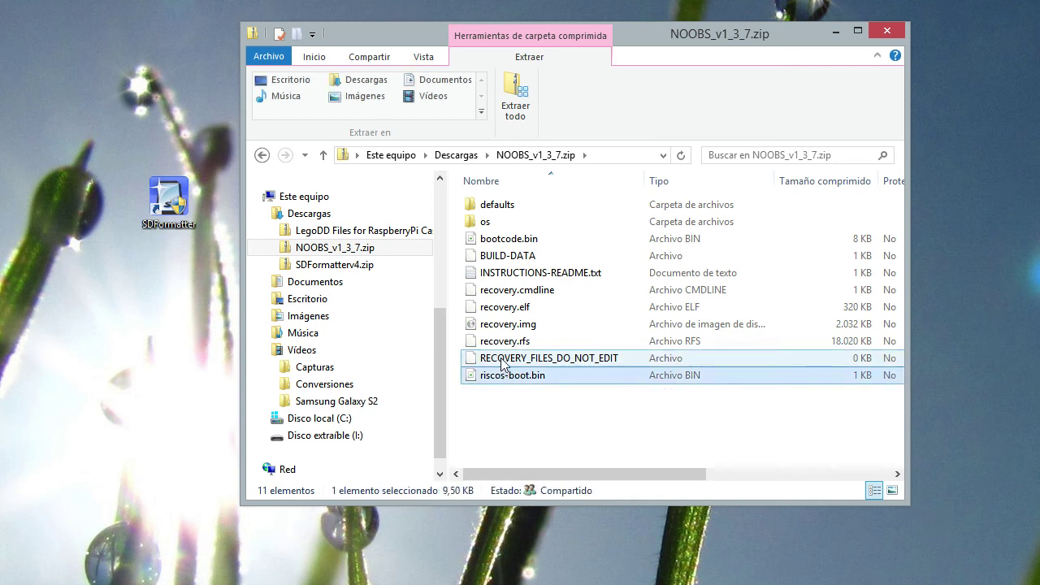
pyautogui.keyDown('ctrl'); pyautogui.click(507, 358); pyautogui.keyUp('ctrl')
pyautogui.keyDown('ctrl'); pyautogui.click(506, 341); pyautogui.keyUp('ctrl')
pyautogui.keyDown('ctrl'); pyautogui.click(505, 323); pyautogui.keyUp('ctrl')
pyautogui.keyDown('ctrl'); pyautogui.click(505, 306); pyautogui.keyUp('ctrl')
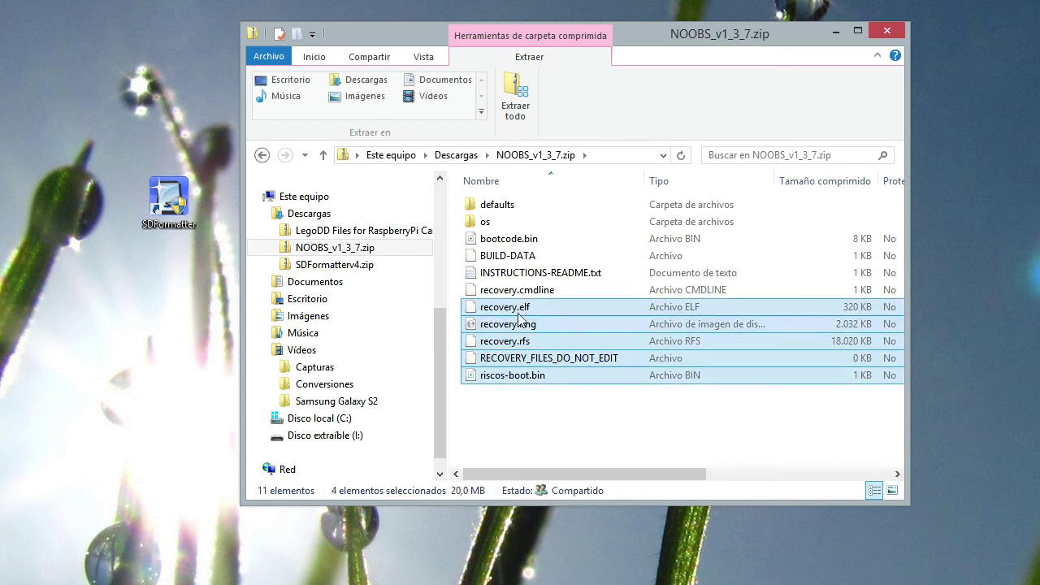
pyautogui.keyDown('ctrl'); pyautogui.click(512, 289); pyautogui.keyUp('ctrl')
pyautogui.keyDown('ctrl'); pyautogui.click(524, 273); pyautogui.keyUp('ctrl')
pyautogui.keyDown('ctrl'); pyautogui.click(508, 255); pyautogui.keyUp('ctrl')
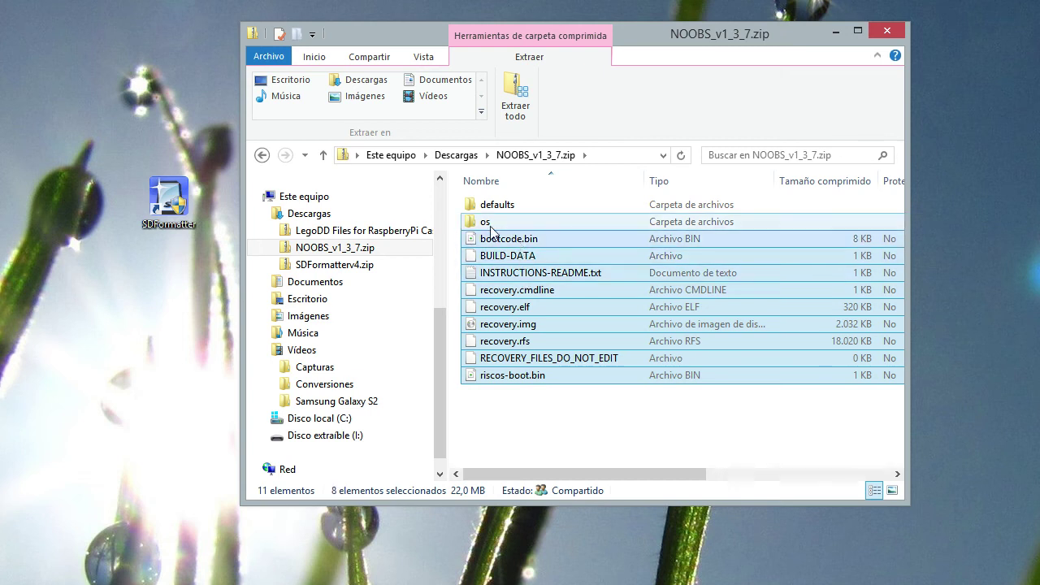
pyautogui.keyDown('ctrl'); pyautogui.click(508, 238); pyautogui.keyUp('ctrl')
pyautogui.keyDown('ctrl'); pyautogui.click(487, 221); pyautogui.keyUp('ctrl')
pyautogui.keyDown('ctrl'); pyautogui.click(496, 204); pyautogui.keyUp('ctrl')
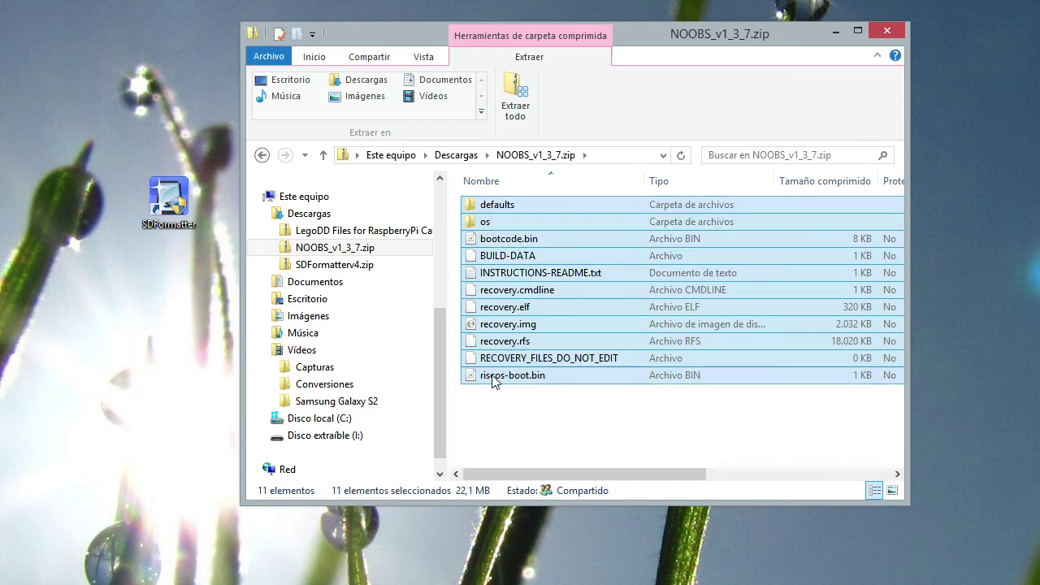
pyautogui.moveTo(494, 376); pyautogui.dragTo(345, 442)
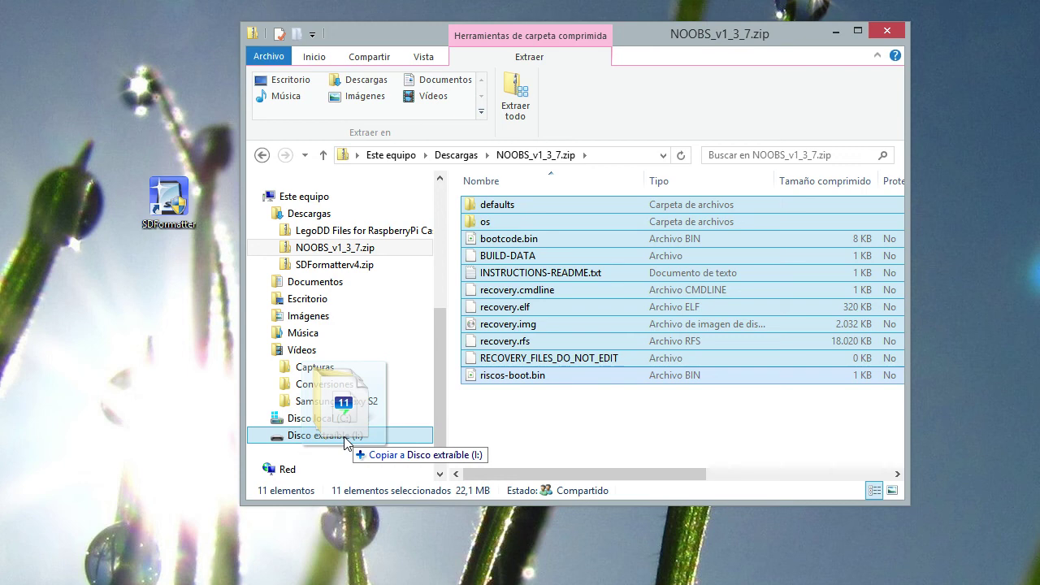
pyautogui.moveTo(344, 442); pyautogui.dragTo(345, 442)
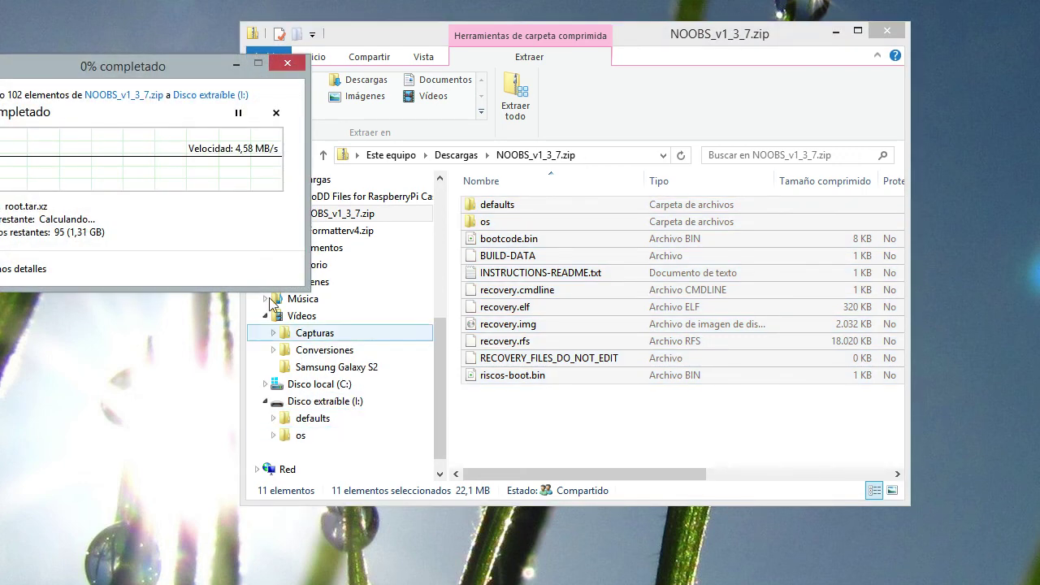
pyautogui.moveTo(115, 68); pyautogui.dragTo(453, 157)
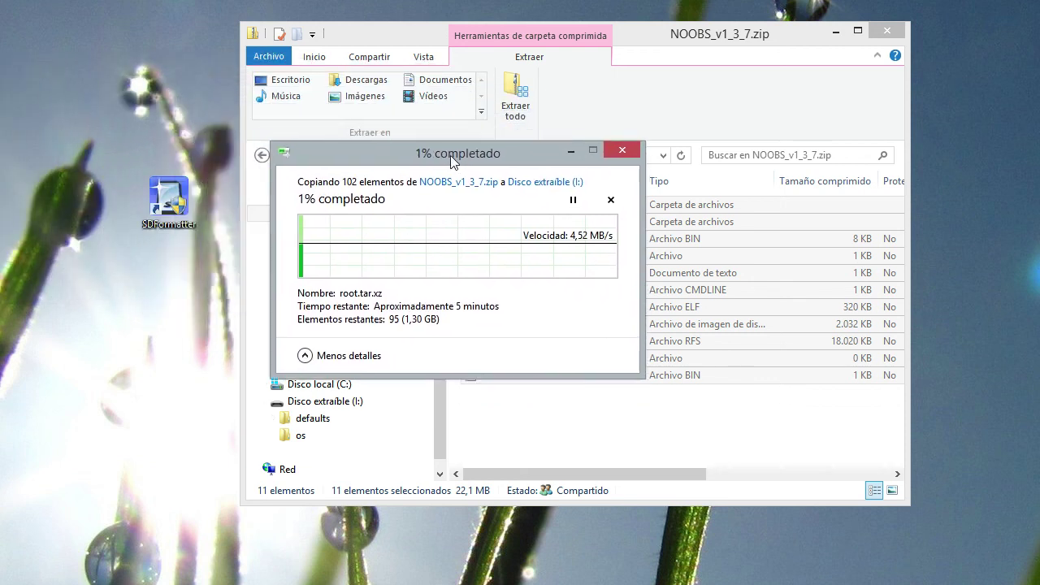